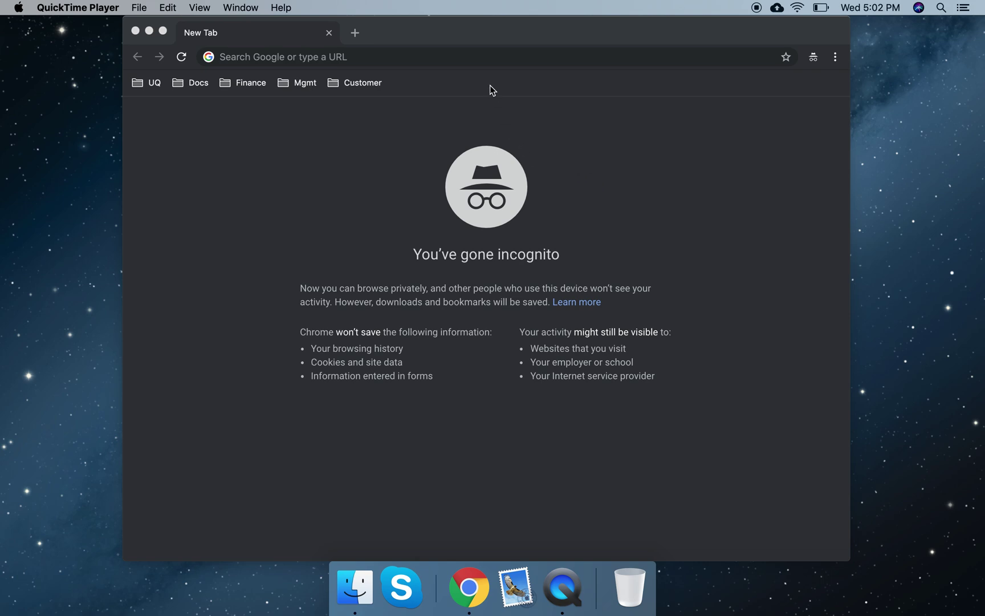
- Go to google.com from the address bar
{"action": "left_click", "coordinate": [489, 59]}
{"action": "type", "text": "g"}
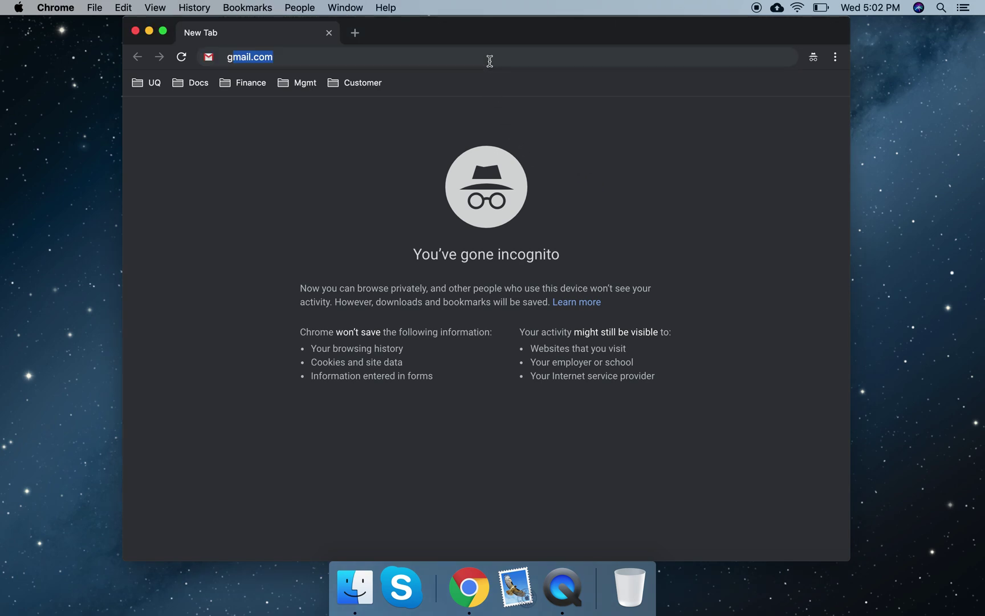
{"action": "type", "text": "oo"}
{"action": "key", "text": "Return"}
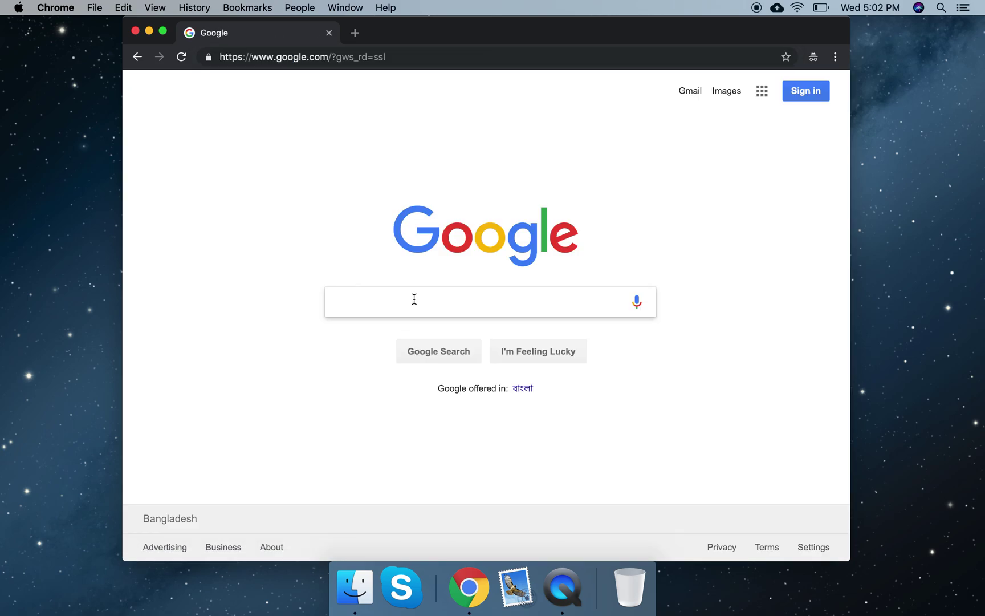
- Search Google for 'hide my ass download' and open the HMA downloads result
{"action": "type", "text": "dow"}
{"action": "key", "text": "BackSpace"}
{"action": "key", "text": "BackSpace"}
{"action": "key", "text": "BackSpace"}
{"action": "type", "text": "hide my ass d"}
{"action": "type", "text": "ownload"}
{"action": "key", "text": "Return"}
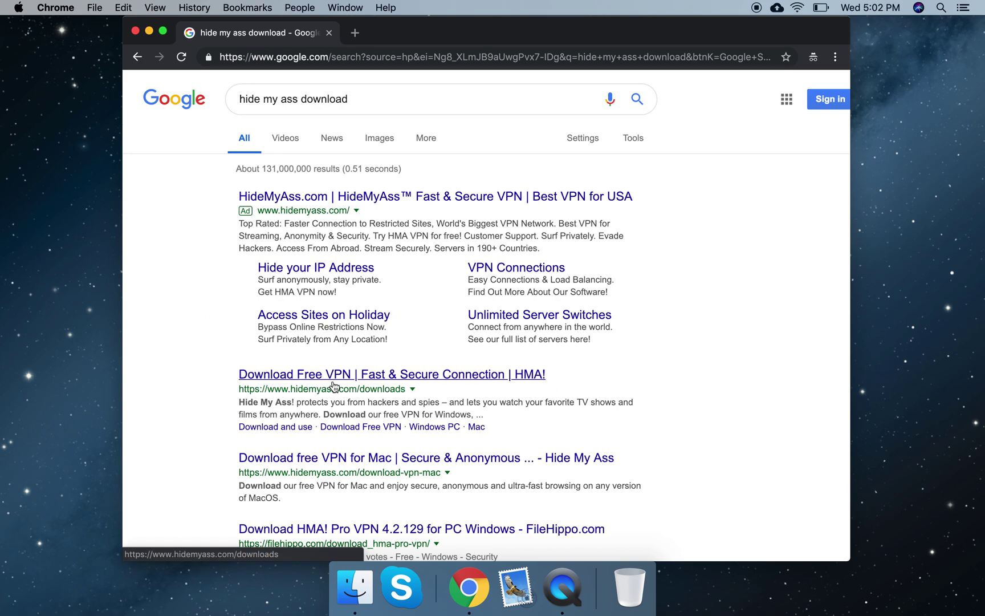
{"action": "left_click", "coordinate": [403, 381]}
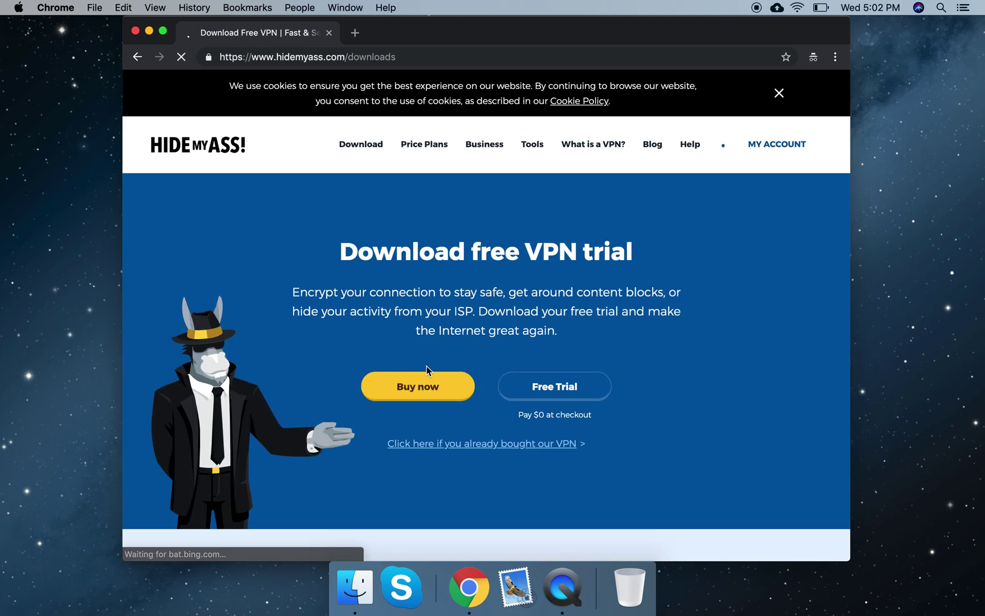
- Load hidemyass.com/download in a second tab
{"action": "key", "text": "super+t"}
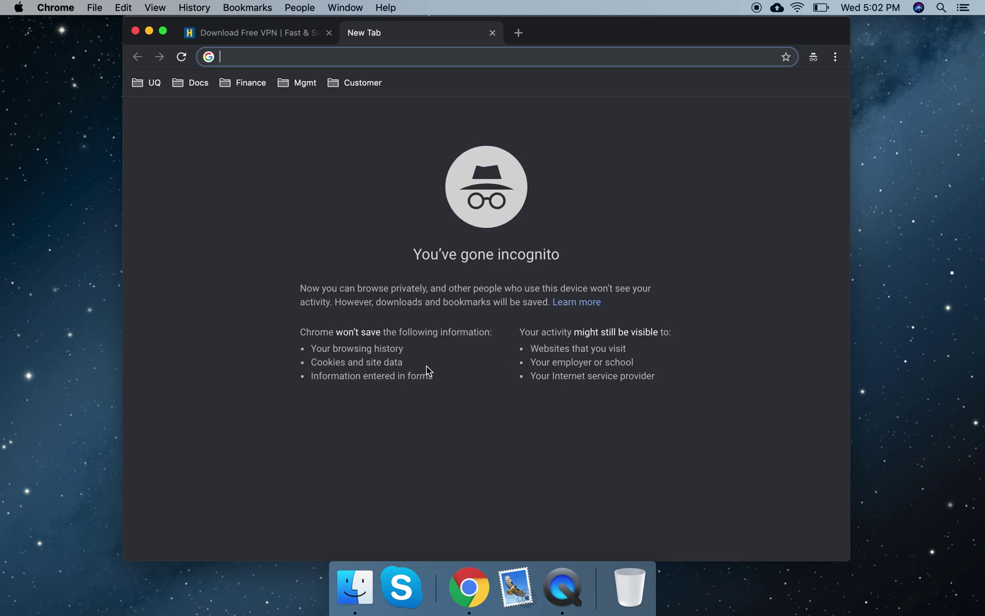
{"action": "type", "text": "hidemy"}
{"action": "key", "text": "Down"}
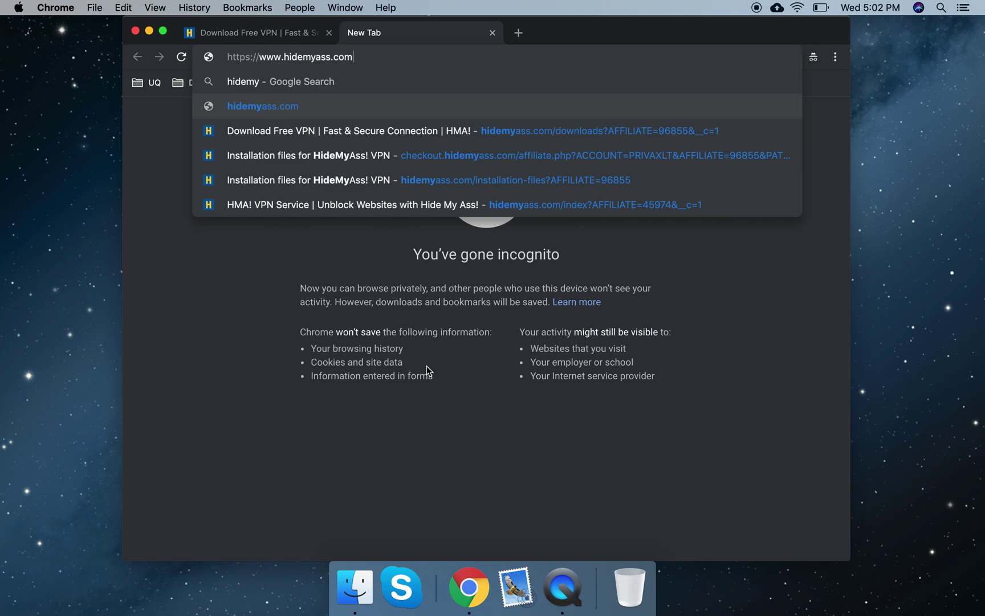
{"action": "type", "text": "/downlo"}
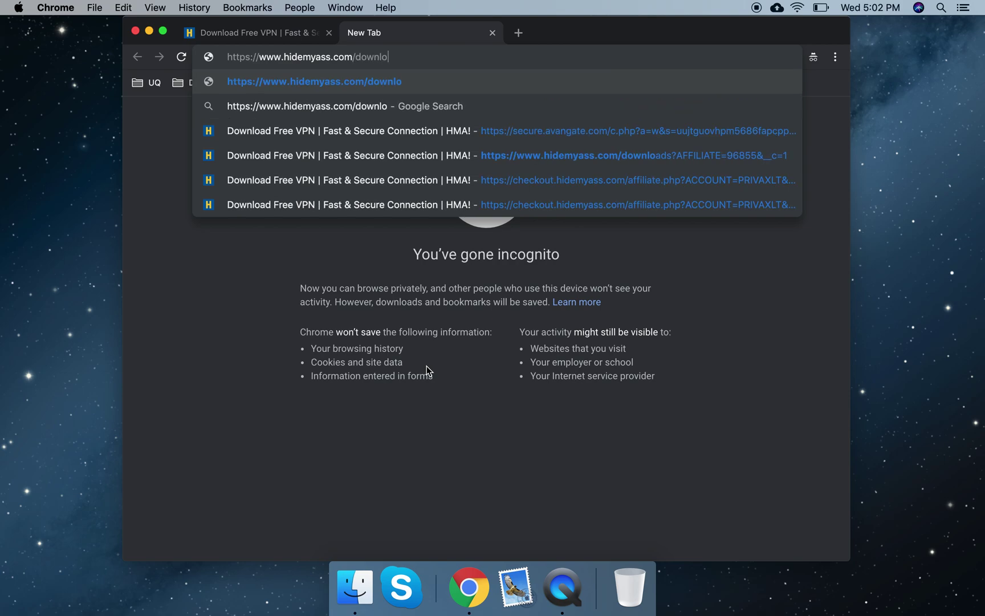
{"action": "type", "text": "ad"}
{"action": "key", "text": "Return"}
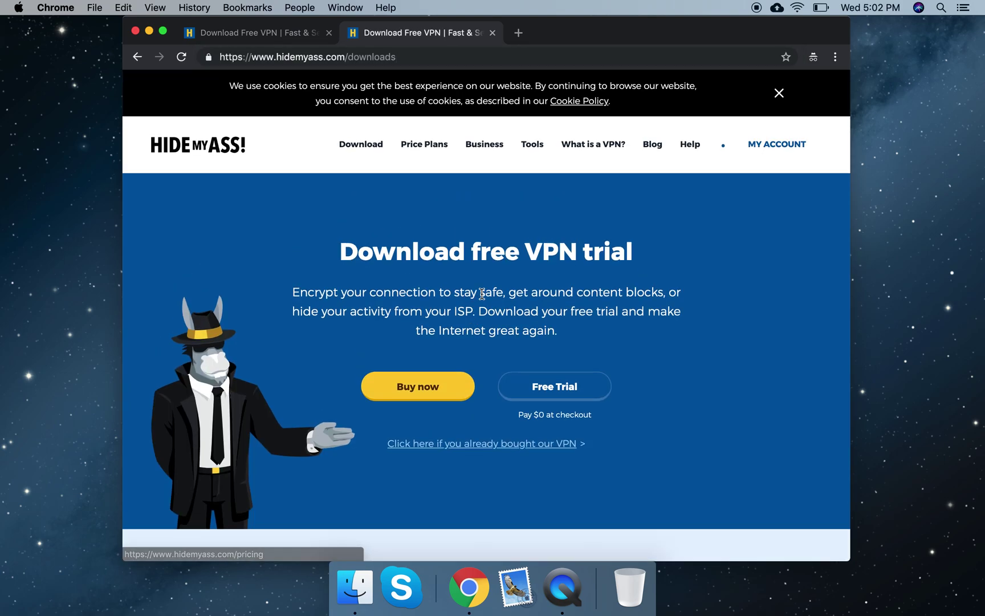
{"action": "key", "text": "super+t"}
- Load the hidemyass.com home page in a third tab
{"action": "type", "text": "d"}
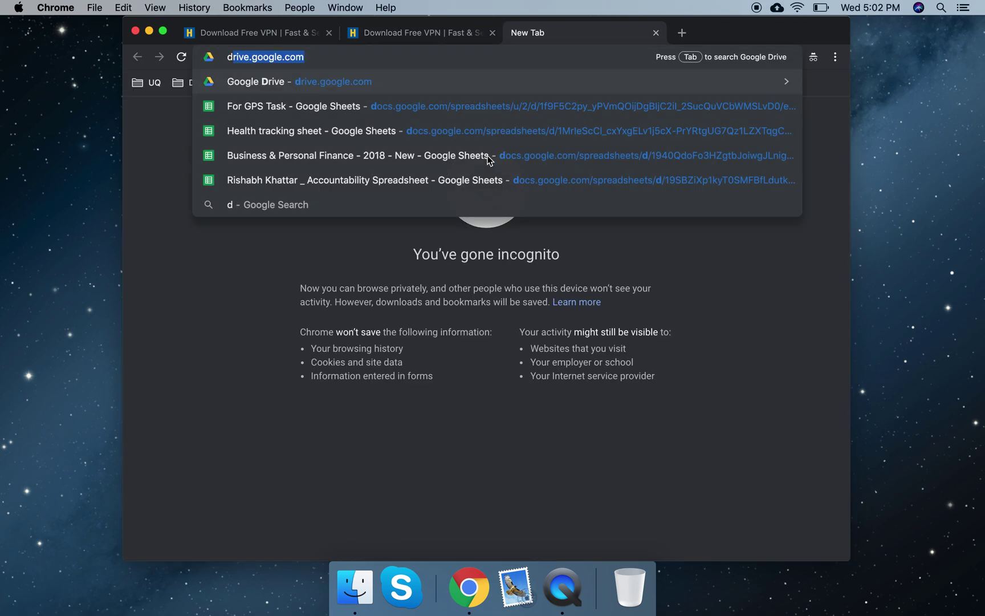
{"action": "key", "text": "BackSpace"}
{"action": "type", "text": "h"}
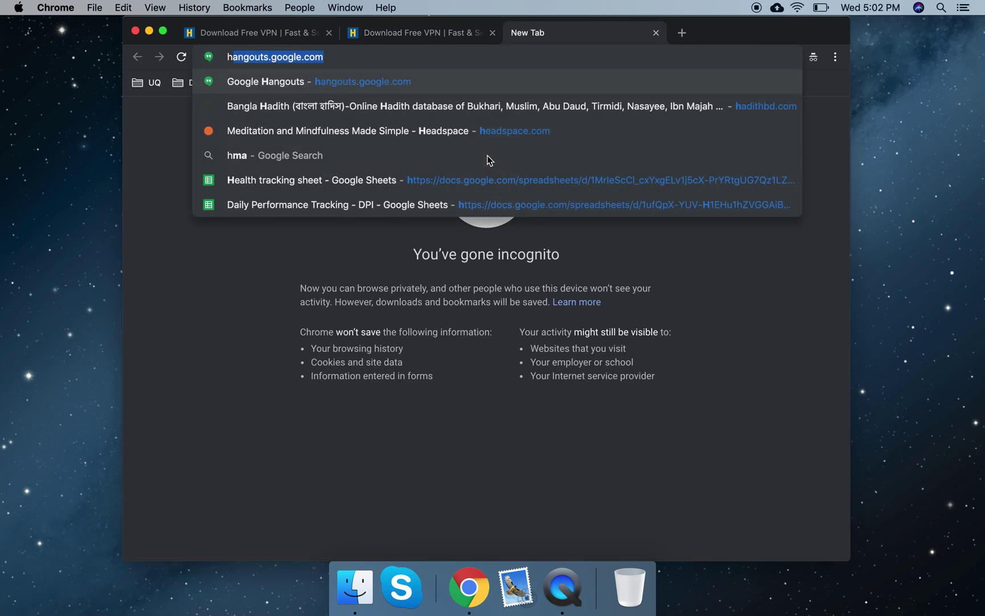
{"action": "type", "text": "ide"}
{"action": "key", "text": "BackSpace"}
{"action": "key", "text": "BackSpace"}
{"action": "type", "text": "demy"}
{"action": "key", "text": "Down"}
{"action": "key", "text": "Return"}
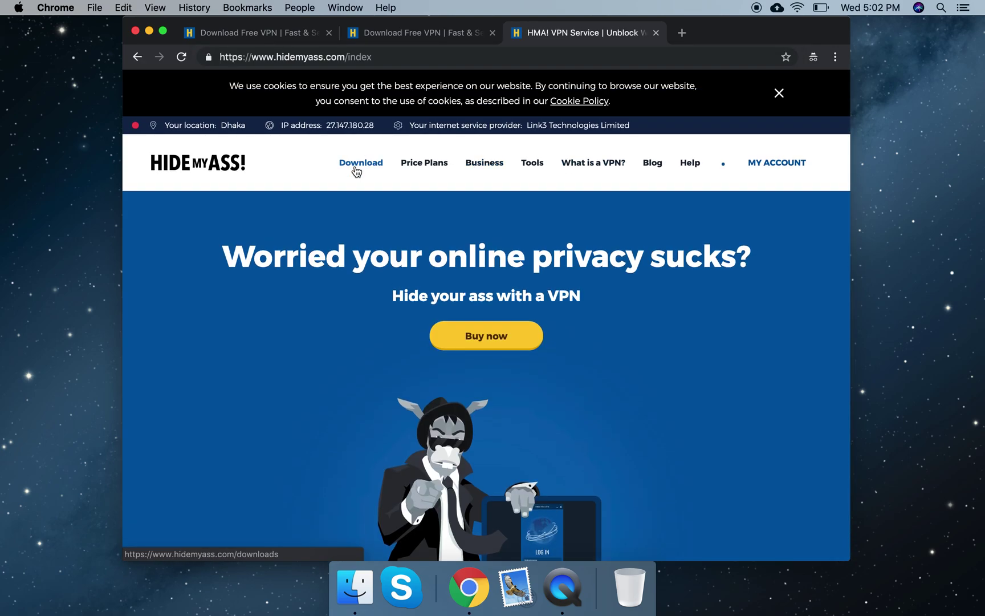
- Dismiss the Snowballin' Sale popup and search the home page for 'download' links
{"action": "scroll", "coordinate": [373, 300], "scroll_direction": "down", "scroll_amount": 10}
{"action": "scroll", "coordinate": [371, 285], "scroll_direction": "down", "scroll_amount": 5}
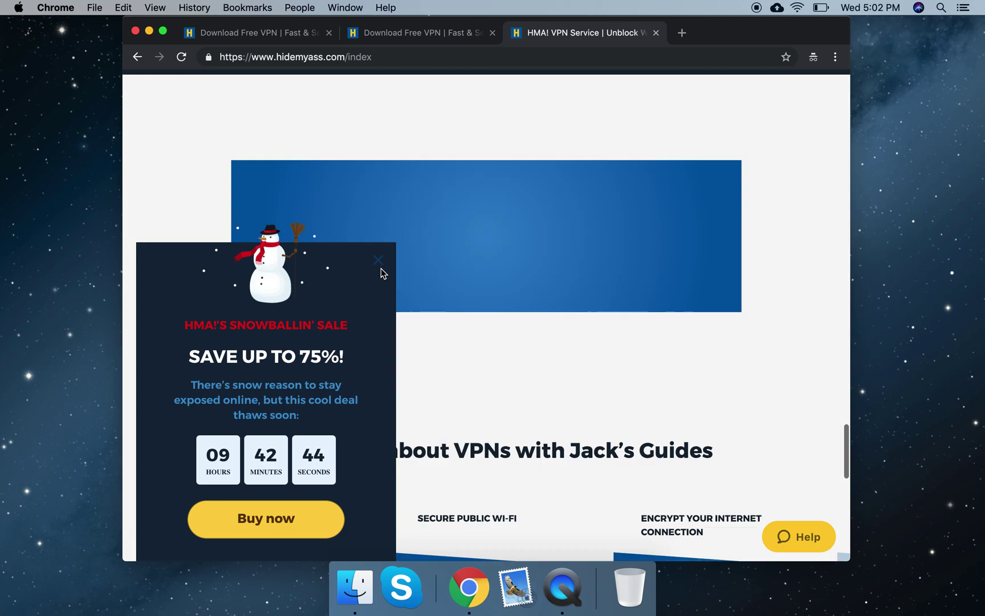
{"action": "left_click", "coordinate": [379, 262]}
{"action": "scroll", "coordinate": [468, 439], "scroll_direction": "down", "scroll_amount": 10}
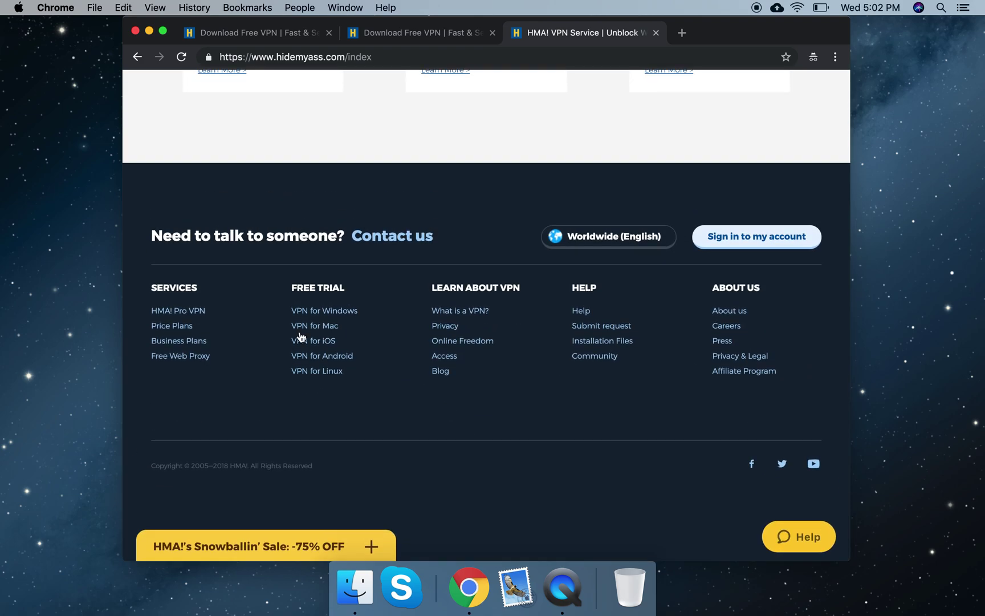
{"action": "key", "text": "super+f"}
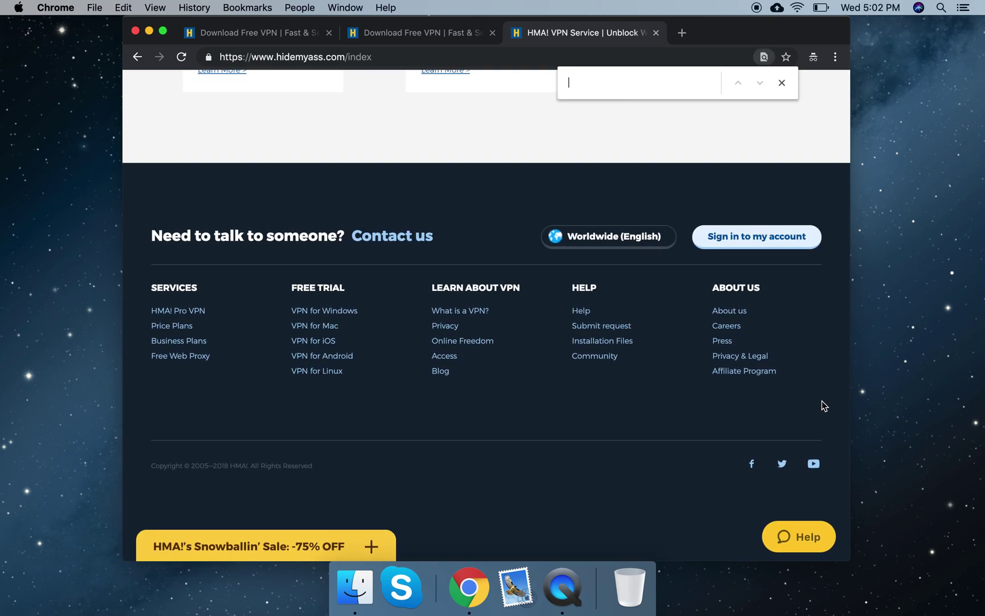
{"action": "type", "text": "download"}
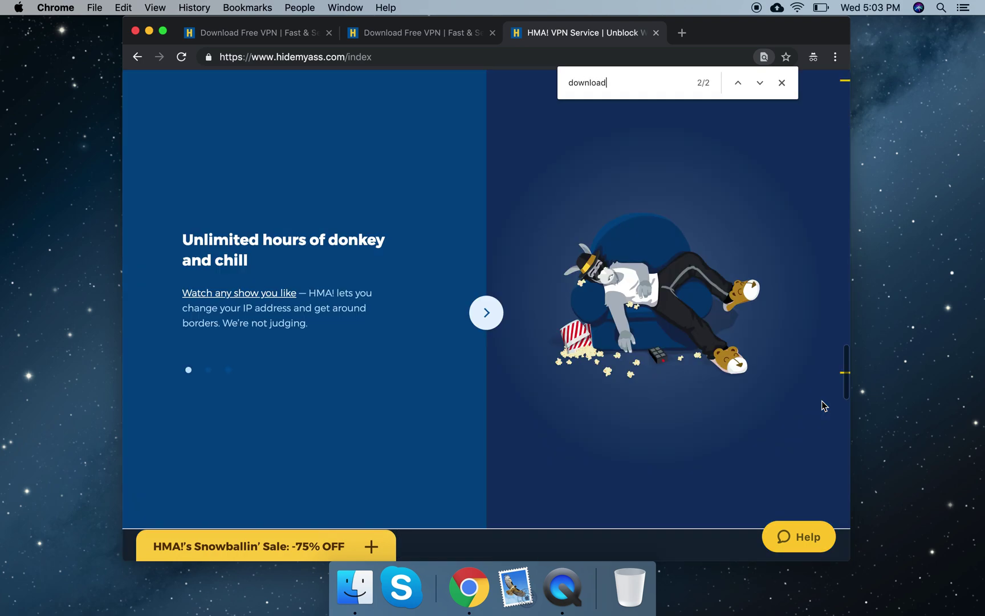
{"action": "key", "text": "Return"}
{"action": "key", "text": "Return"}
{"action": "scroll", "coordinate": [819, 463], "scroll_direction": "down", "scroll_amount": 10}
{"action": "scroll", "coordinate": [818, 464], "scroll_direction": "down", "scroll_amount": 15}
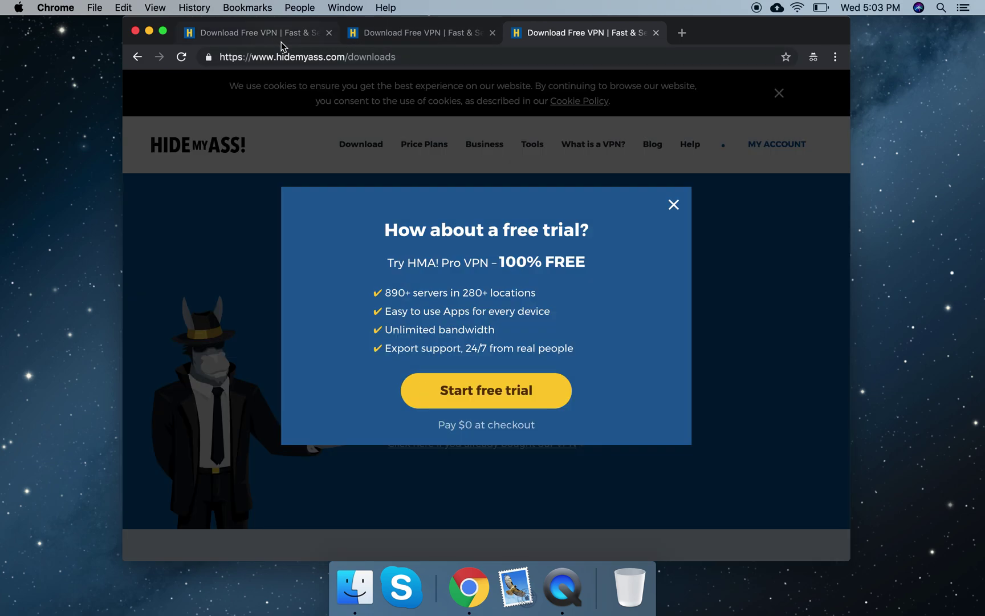
- Return to the first tab, collapse the sale promo, and close the other two tabs
{"action": "left_click", "coordinate": [258, 33]}
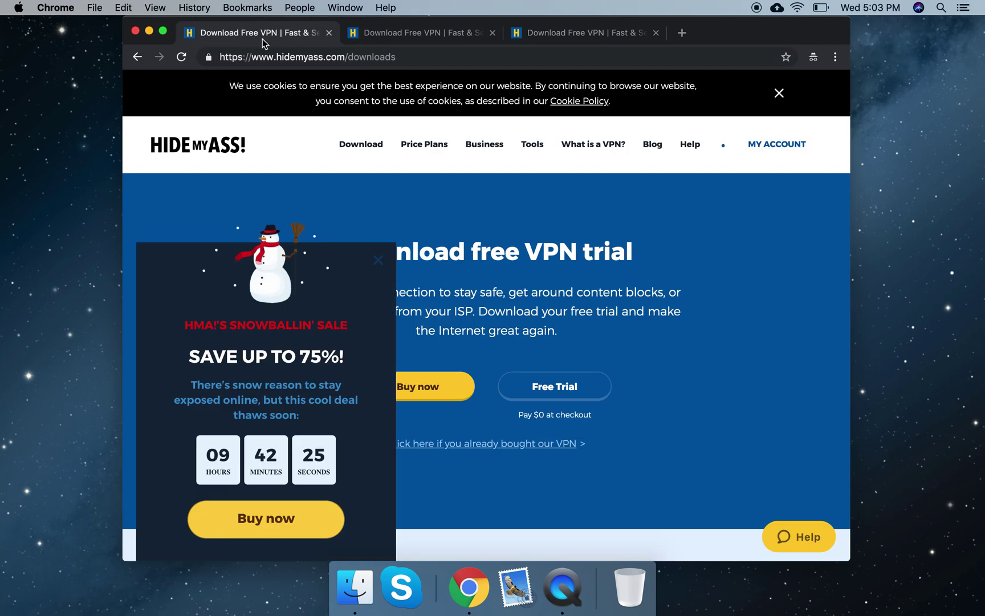
{"action": "left_click", "coordinate": [376, 261]}
{"action": "left_click", "coordinate": [493, 33]}
{"action": "left_click", "coordinate": [492, 32]}
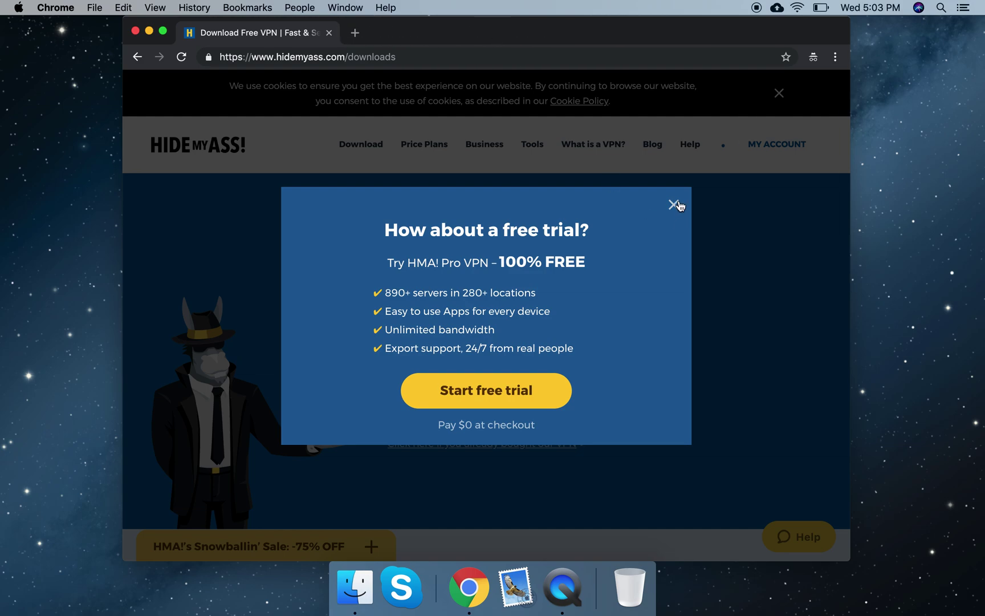
- Dismiss the free-trial offer and go to the installation files for existing customers
{"action": "left_click", "coordinate": [673, 204]}
{"action": "scroll", "coordinate": [672, 401], "scroll_direction": "down", "scroll_amount": 5}
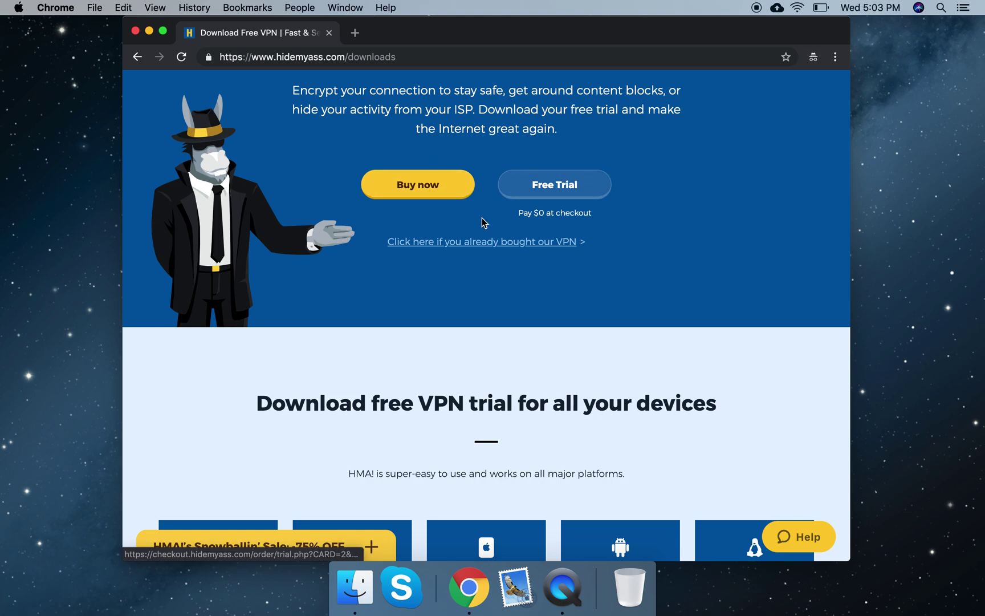
{"action": "left_click", "coordinate": [446, 242]}
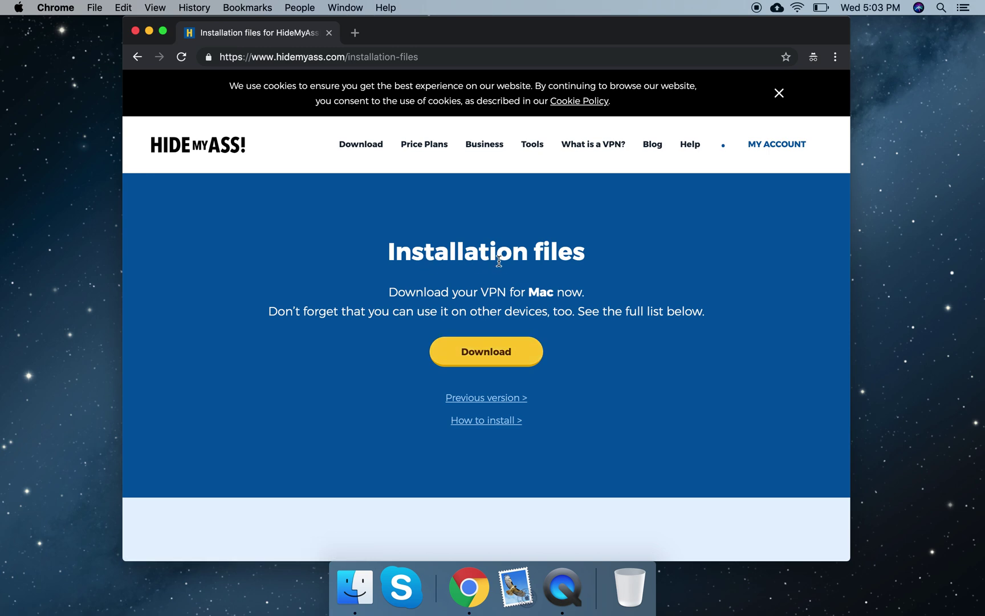
- Download the HMA-Pro-VPN.dmg Mac installer and drag it from the download shelf onto the desktop
{"action": "left_click", "coordinate": [494, 360]}
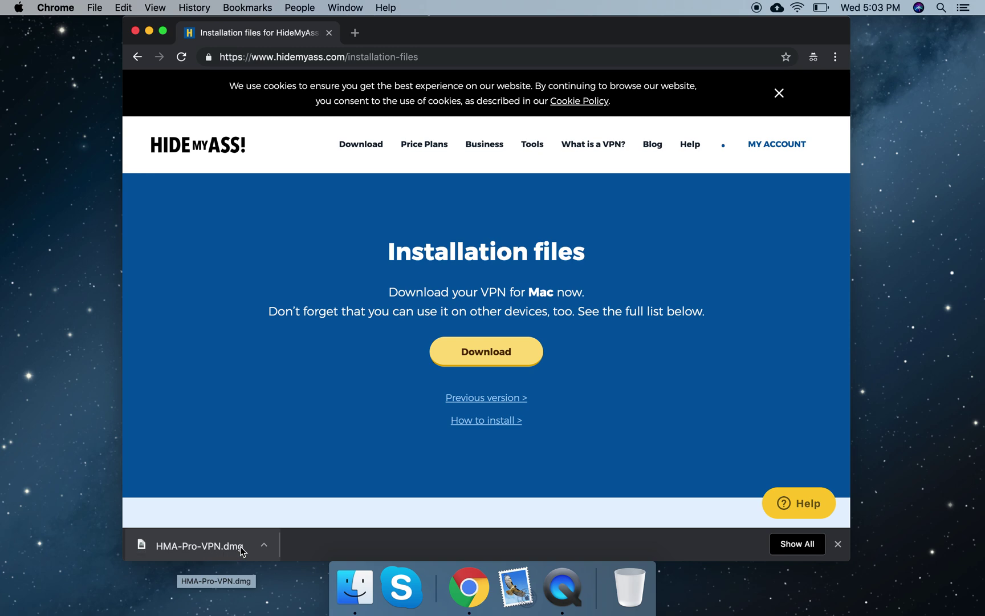
{"action": "left_click", "coordinate": [266, 544]}
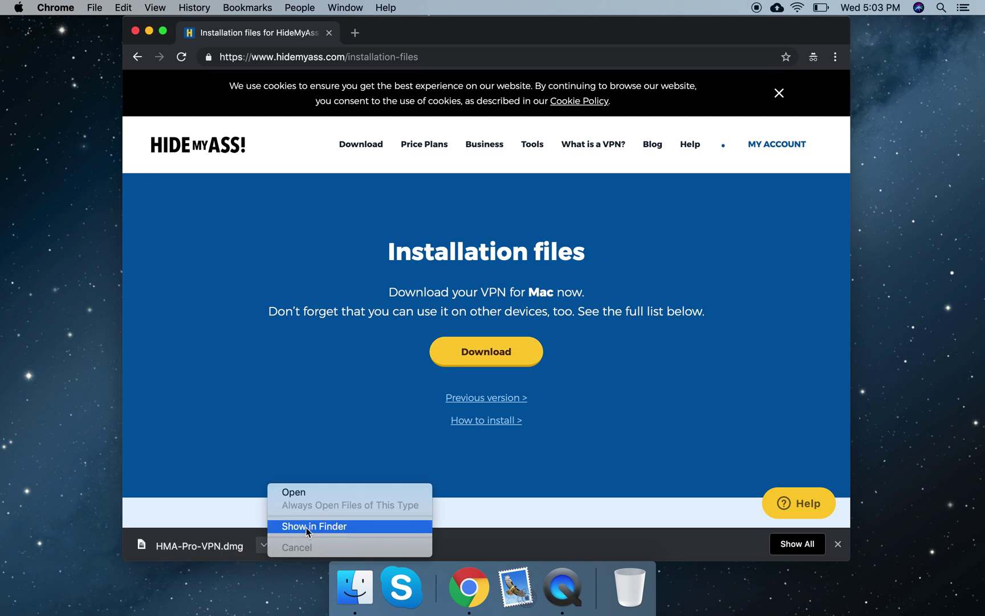
{"action": "left_click", "coordinate": [174, 546]}
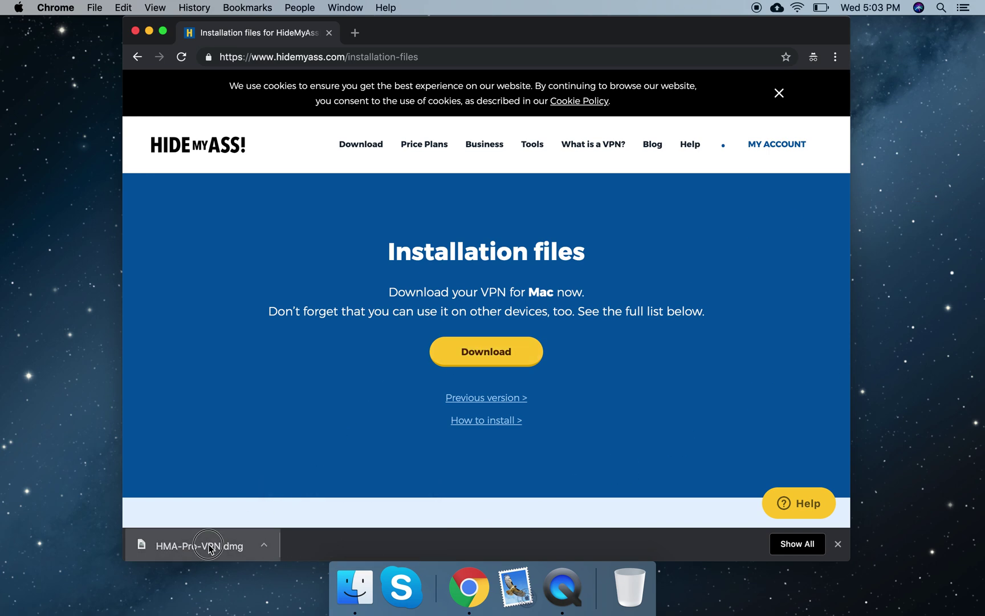
{"action": "left_click_drag", "start_coordinate": [205, 545], "coordinate": [207, 594]}
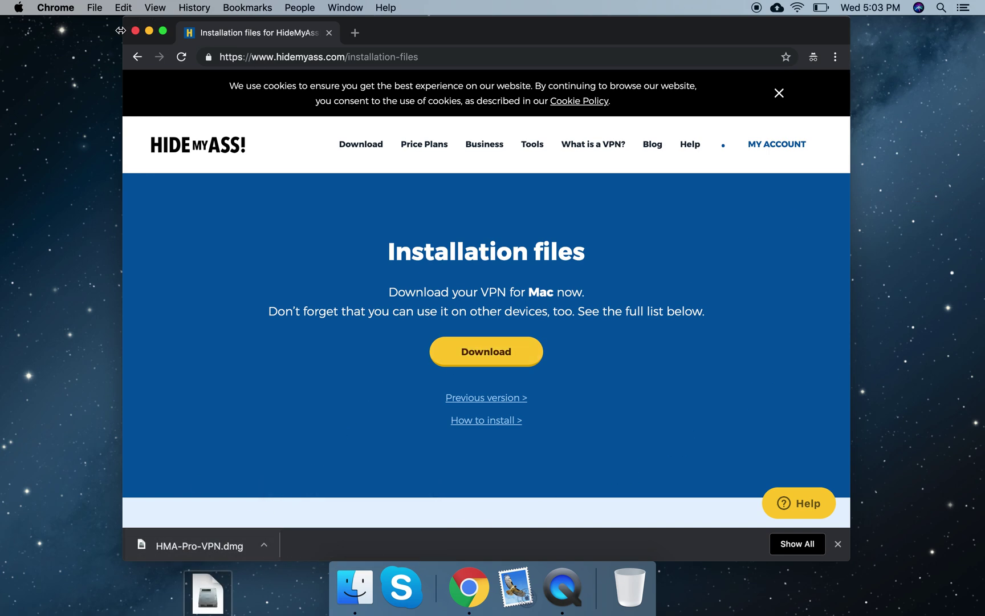
- Minimize Chrome, mount HMA-Pro-VPN.dmg from the desktop, and run Install HMA! Pro VPN
{"action": "left_click", "coordinate": [149, 31]}
{"action": "left_click_drag", "start_coordinate": [208, 593], "coordinate": [758, 179]}
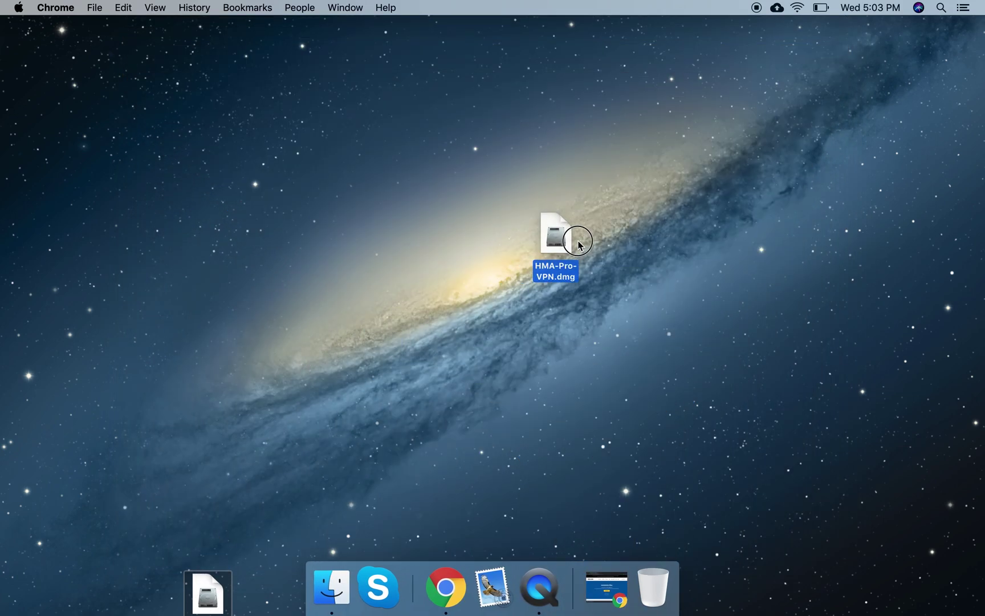
{"action": "left_click", "coordinate": [687, 277]}
{"action": "left_click", "coordinate": [758, 174]}
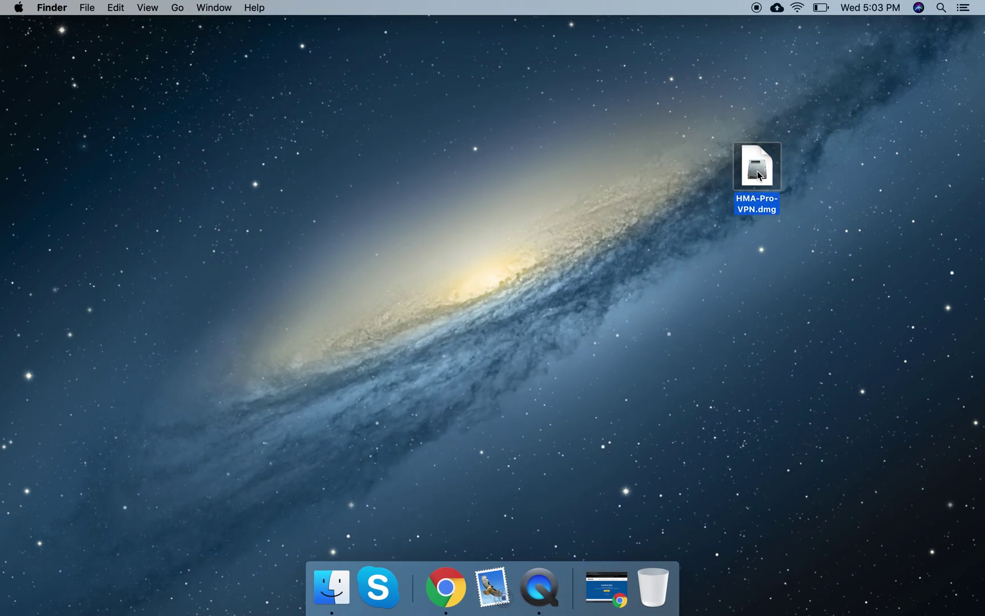
{"action": "double_click", "coordinate": [759, 175]}
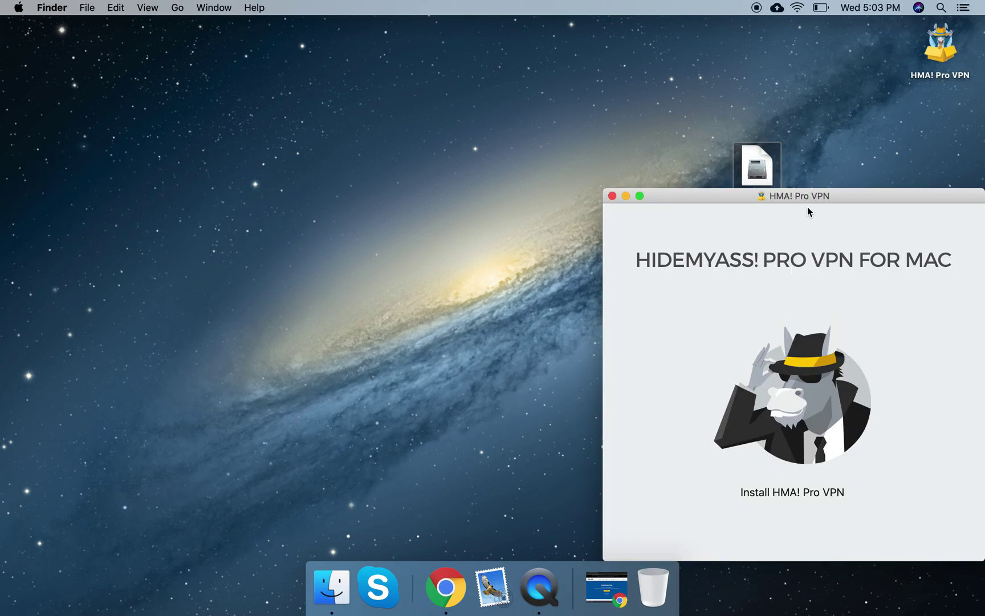
{"action": "left_click_drag", "start_coordinate": [830, 198], "coordinate": [487, 164]}
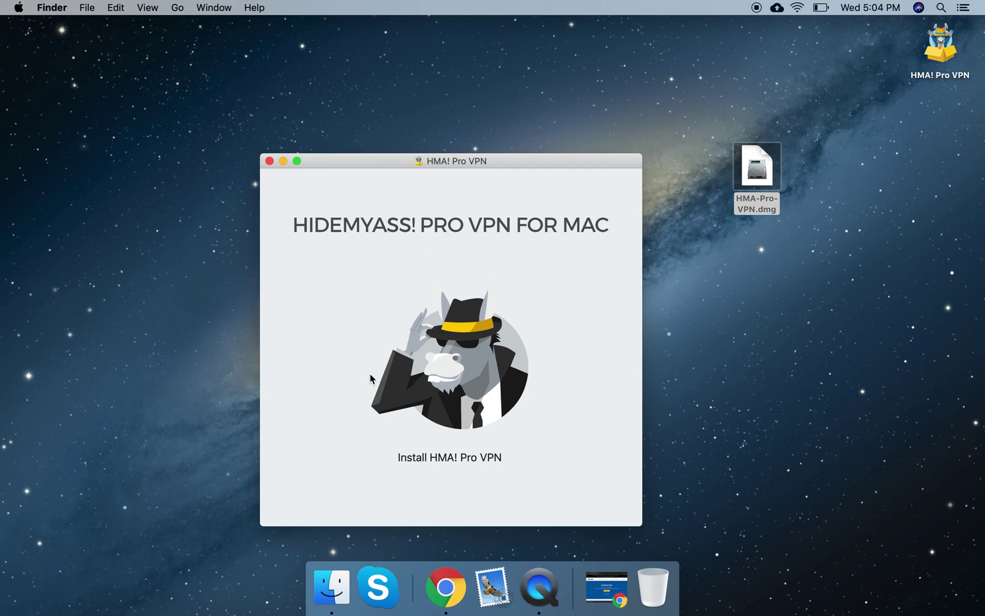
{"action": "double_click", "coordinate": [431, 366]}
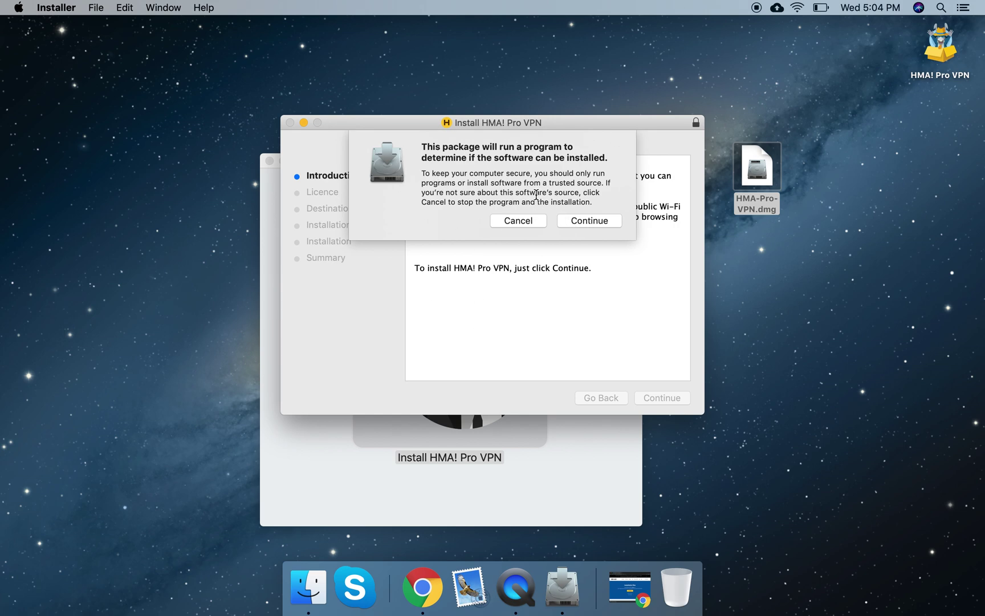
- Allow the pre-install check, agree to the licence, and start the standard installation
{"action": "left_click", "coordinate": [586, 223]}
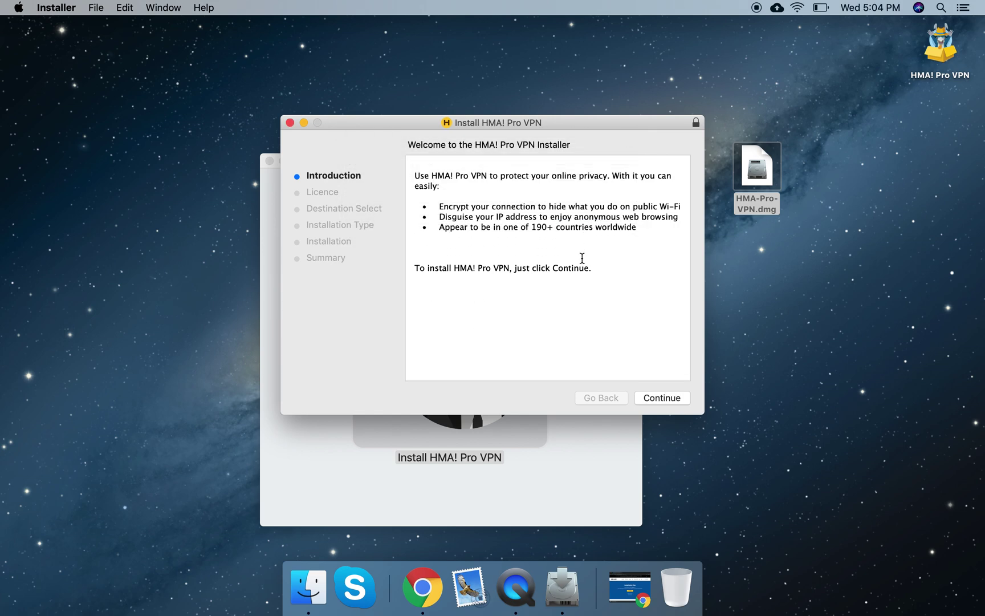
{"action": "left_click", "coordinate": [662, 398]}
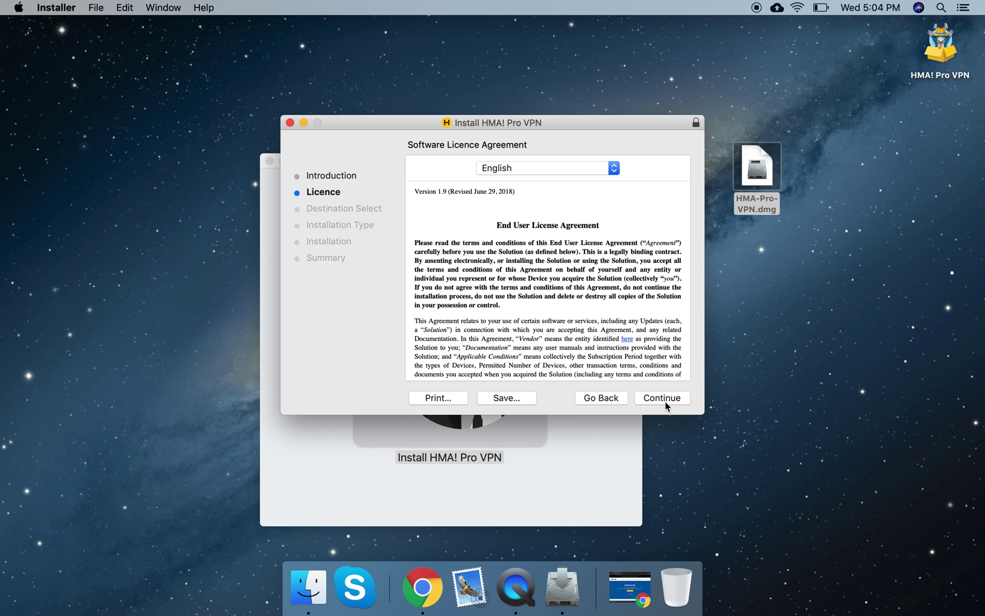
{"action": "scroll", "coordinate": [550, 297], "scroll_direction": "down", "scroll_amount": 10}
{"action": "scroll", "coordinate": [550, 296], "scroll_direction": "down", "scroll_amount": 10}
{"action": "scroll", "coordinate": [550, 297], "scroll_direction": "down", "scroll_amount": 10}
{"action": "scroll", "coordinate": [549, 297], "scroll_direction": "down", "scroll_amount": 10}
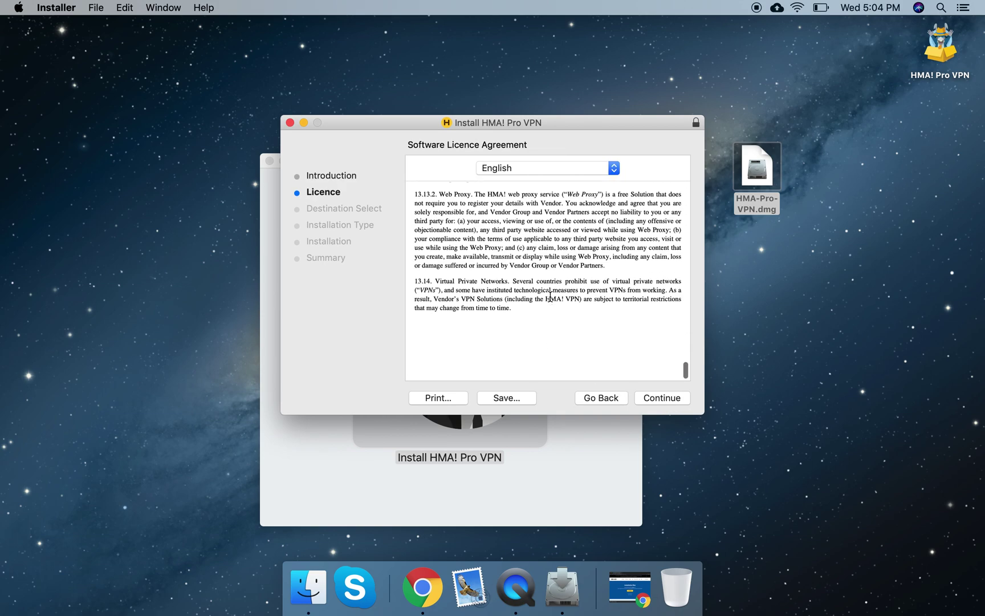
{"action": "left_click", "coordinate": [676, 400]}
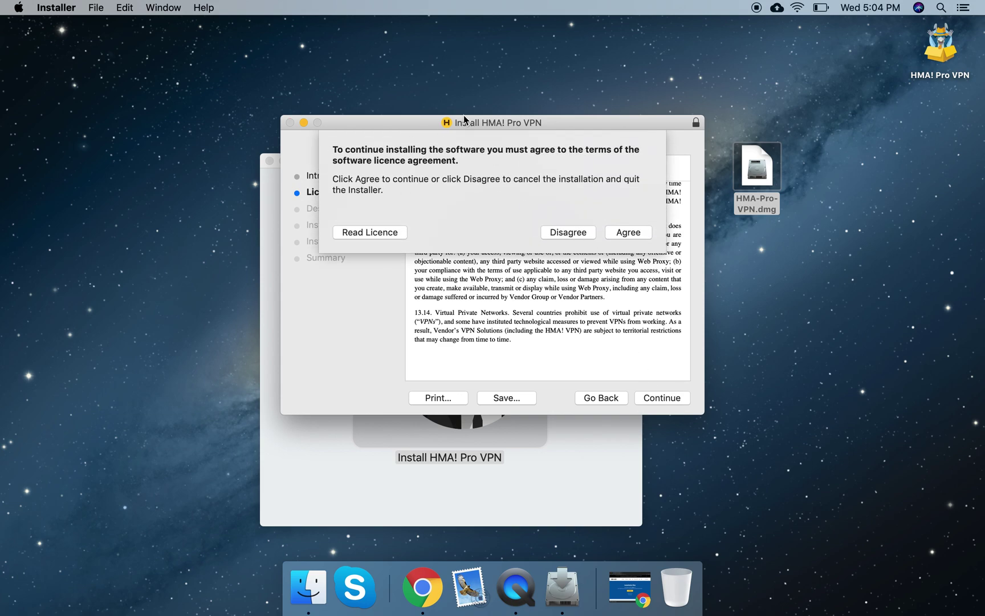
{"action": "left_click", "coordinate": [630, 233]}
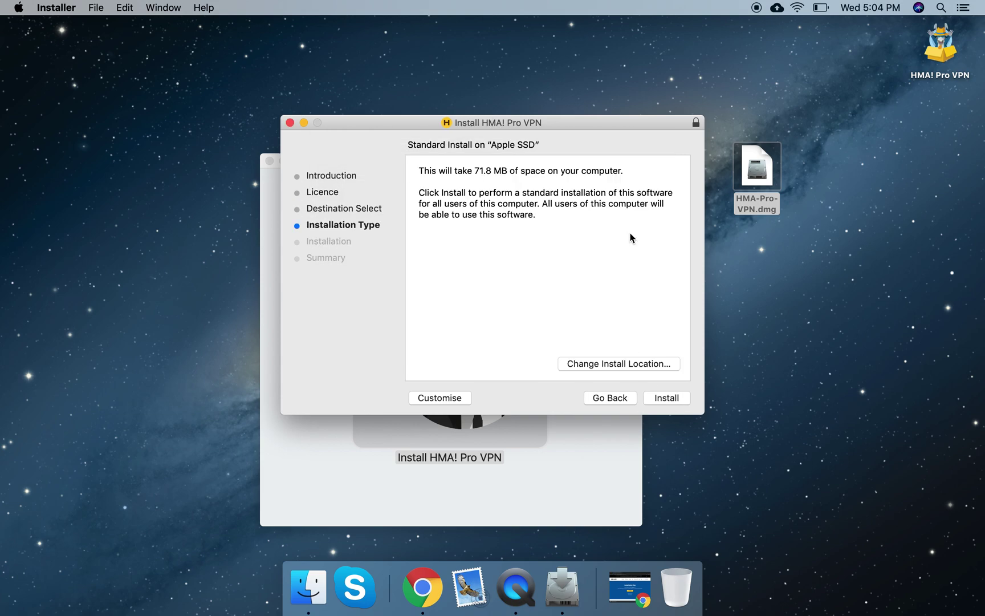
{"action": "left_click", "coordinate": [670, 398]}
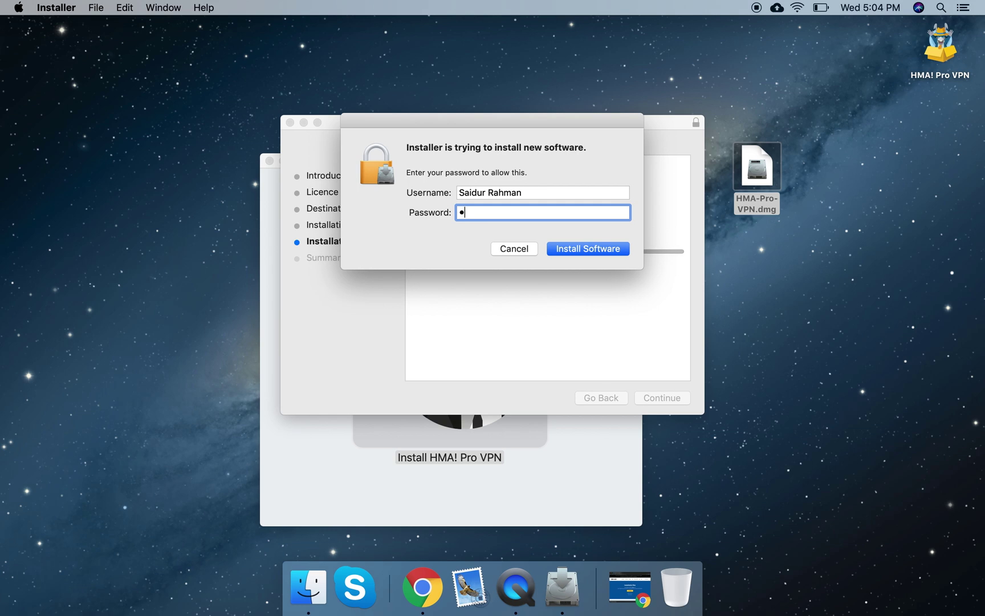
- Authorise with the administrator password and let HMA! Pro VPN finish installing successfully
{"action": "left_click", "coordinate": [580, 251]}
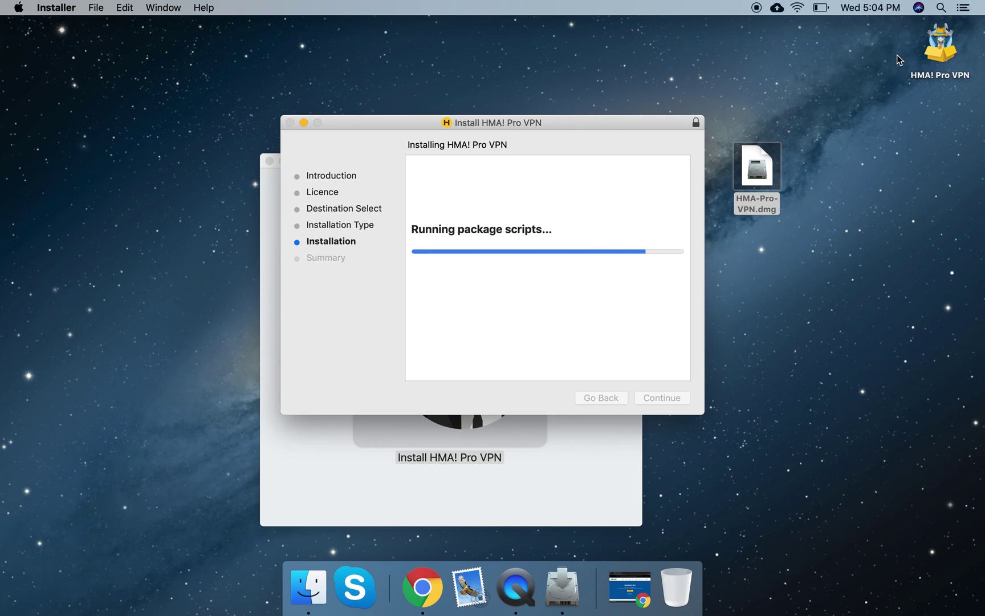
{"action": "left_click_drag", "start_coordinate": [589, 121], "coordinate": [563, 53]}
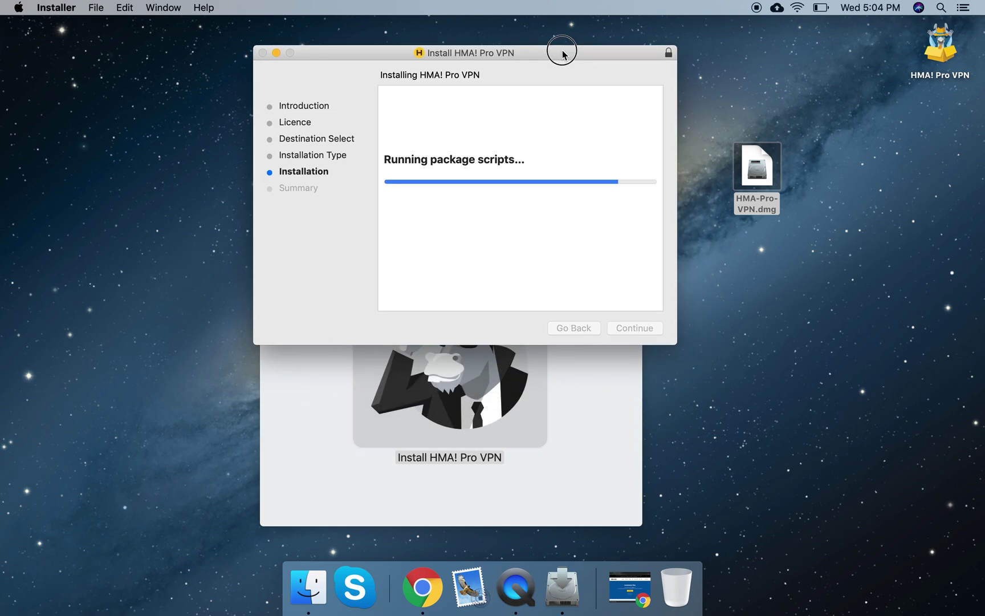
{"action": "left_click", "coordinate": [590, 412]}
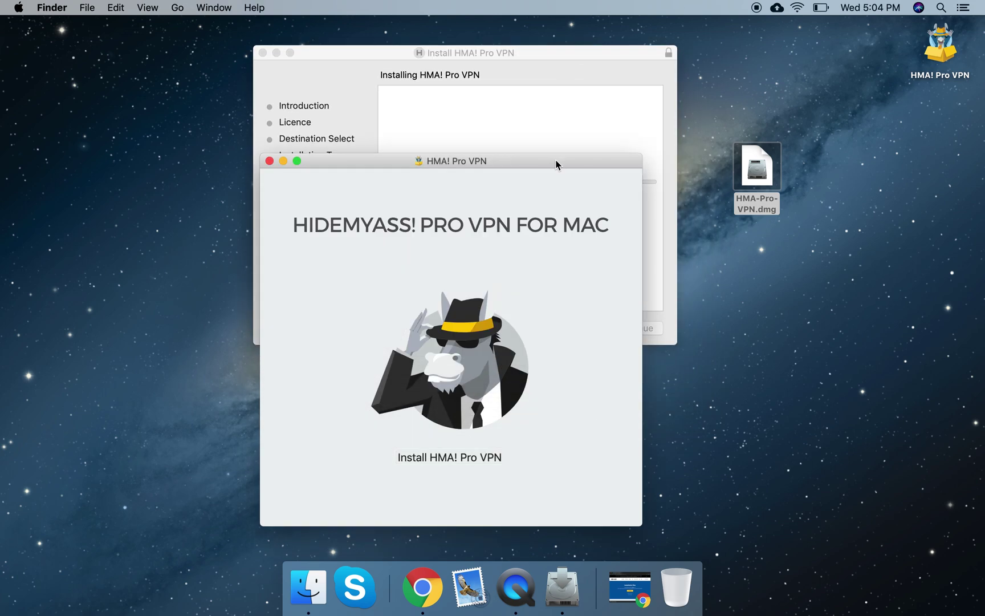
{"action": "left_click", "coordinate": [554, 126]}
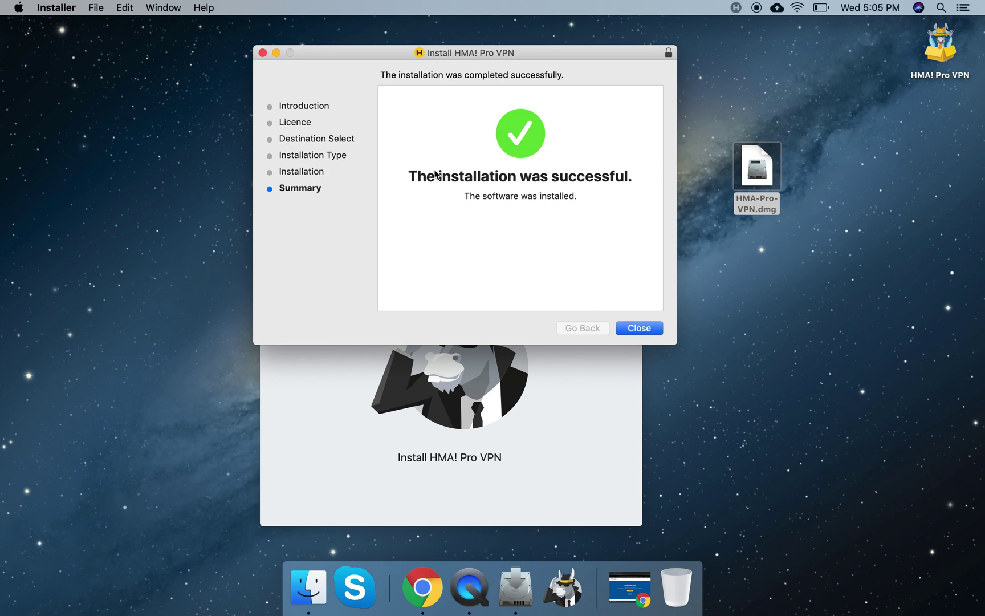
- Close the finished installer and the HMA! Pro VPN disk window, then launch the app from the Dock
{"action": "left_click", "coordinate": [643, 330]}
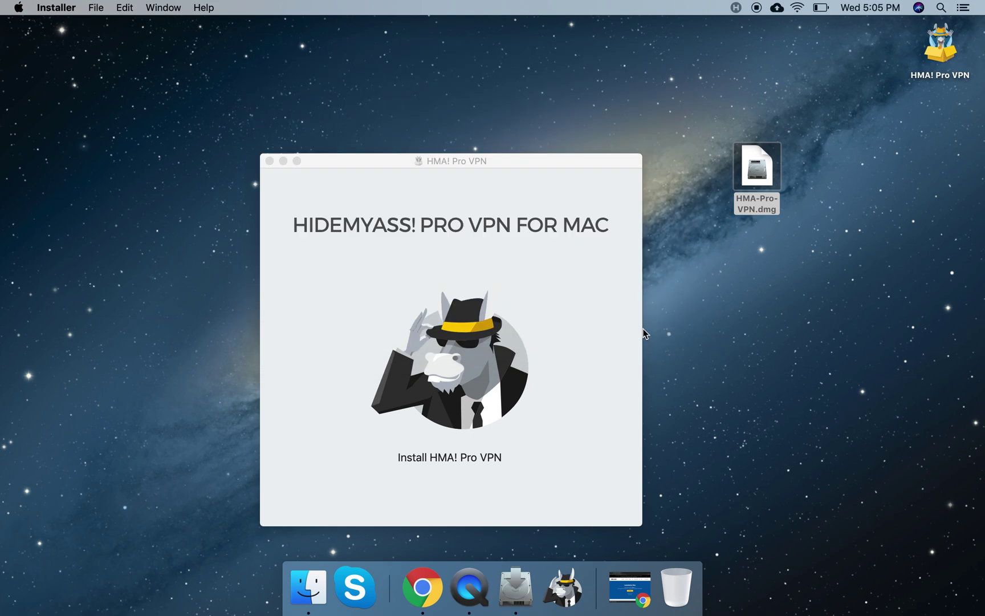
{"action": "left_click", "coordinate": [272, 162]}
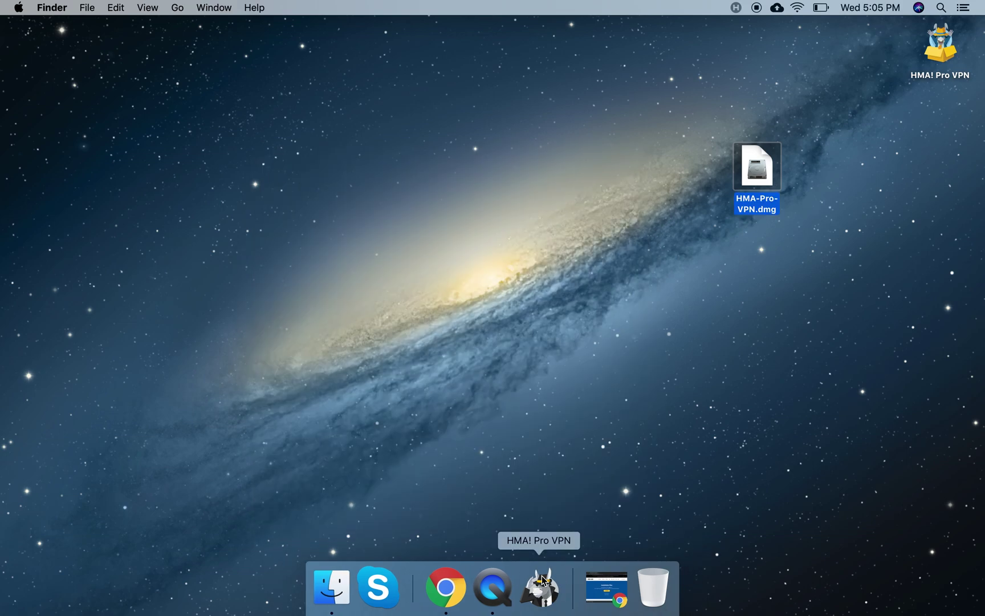
{"action": "left_click", "coordinate": [542, 593]}
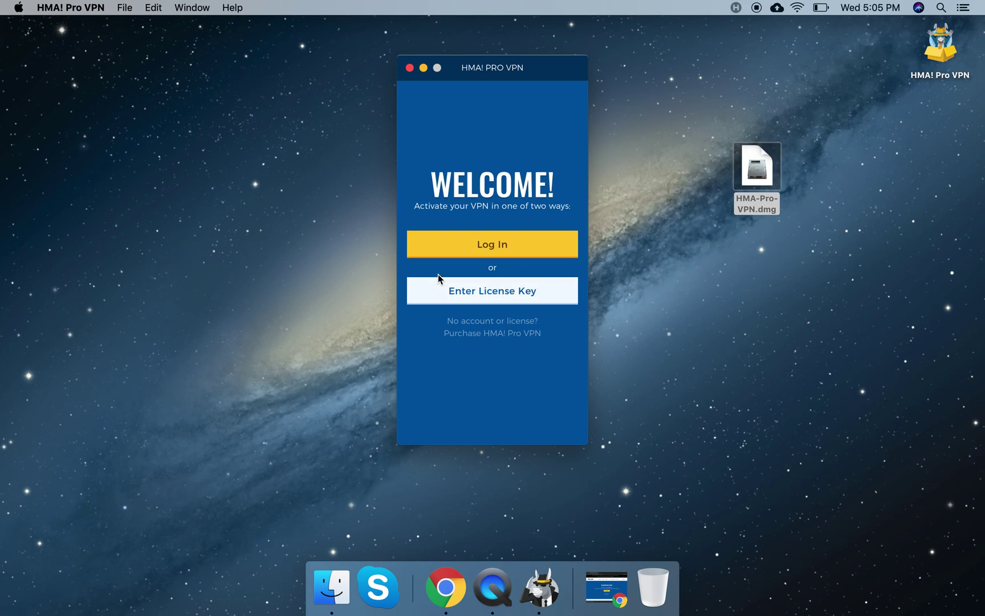
- Browse installed applications in Launchpad and return to the HMA! Pro VPN Welcome window
{"action": "key", "text": "F4"}
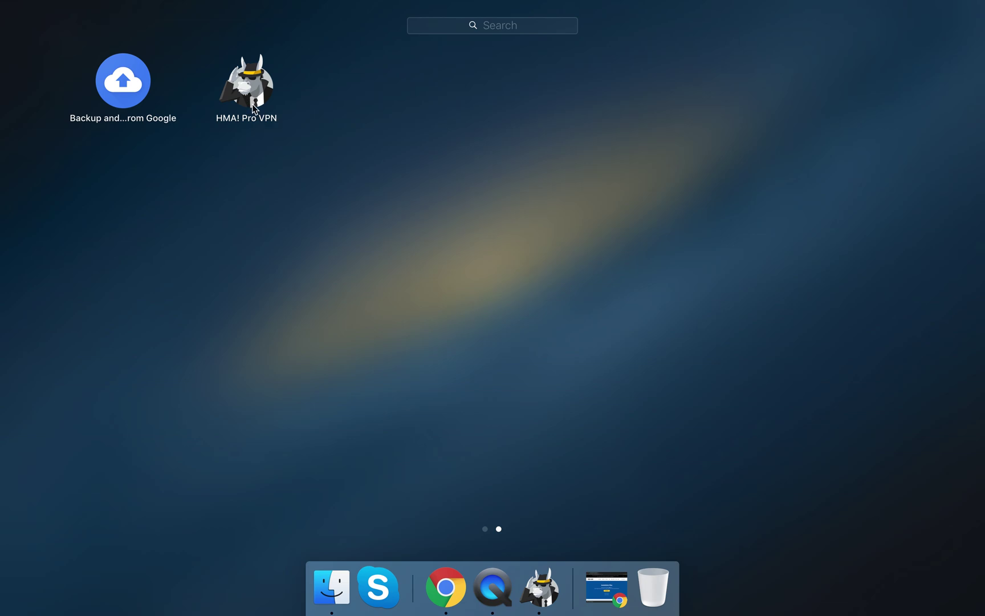
{"action": "scroll", "coordinate": [572, 223], "scroll_direction": "left", "scroll_amount": 3}
{"action": "scroll", "coordinate": [571, 222], "scroll_direction": "right", "scroll_amount": 3}
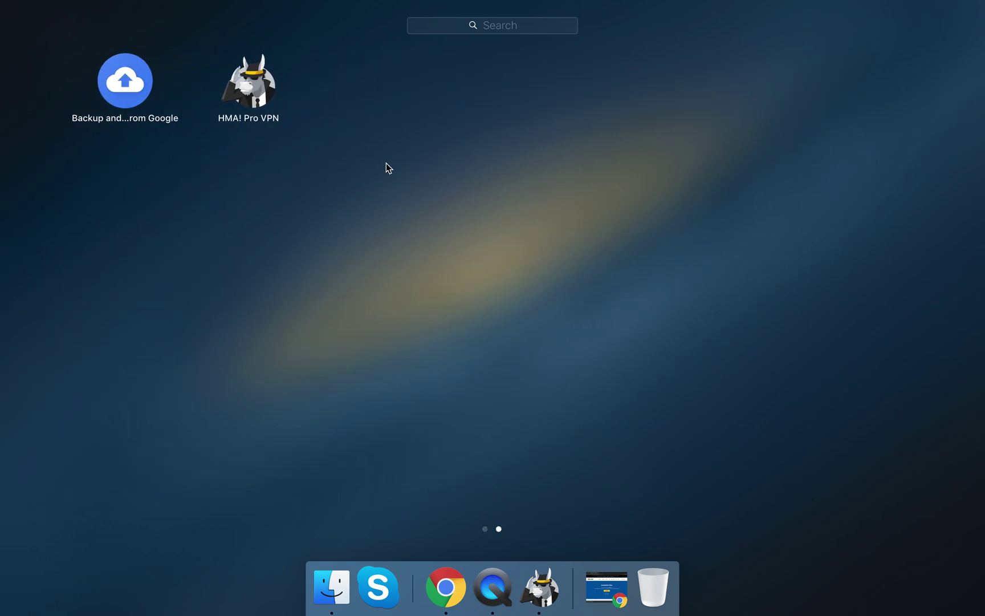
{"action": "left_click", "coordinate": [251, 101]}
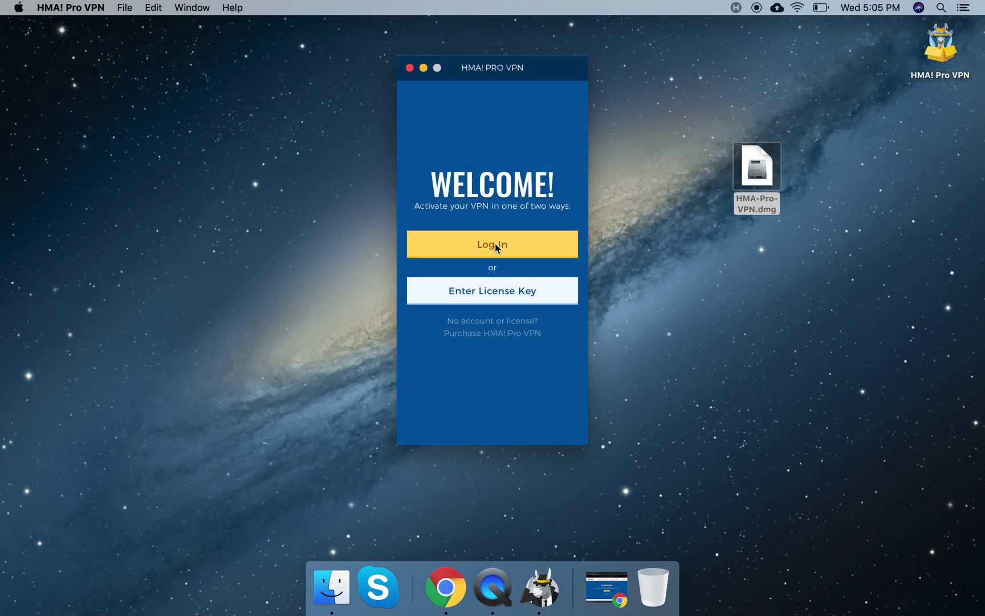